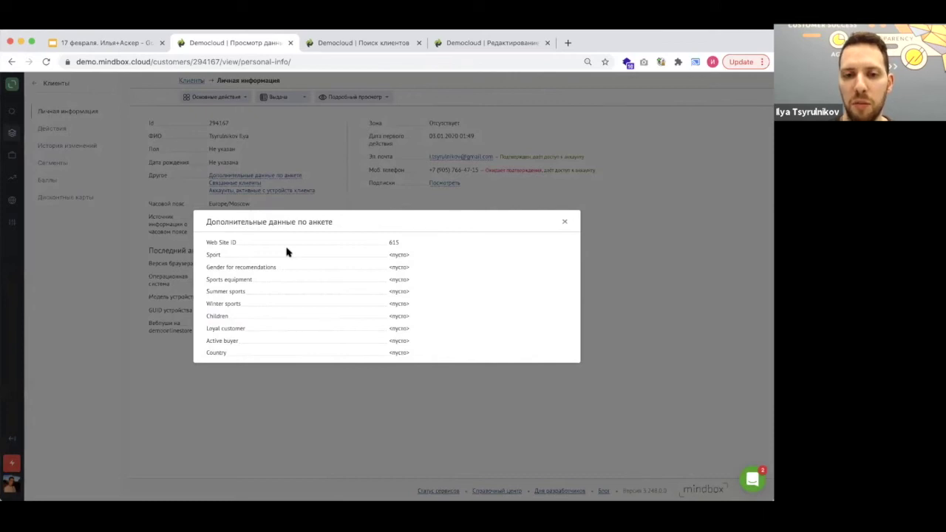
Step: Close the additional profile data and look through the customer's full action history
click(564, 221)
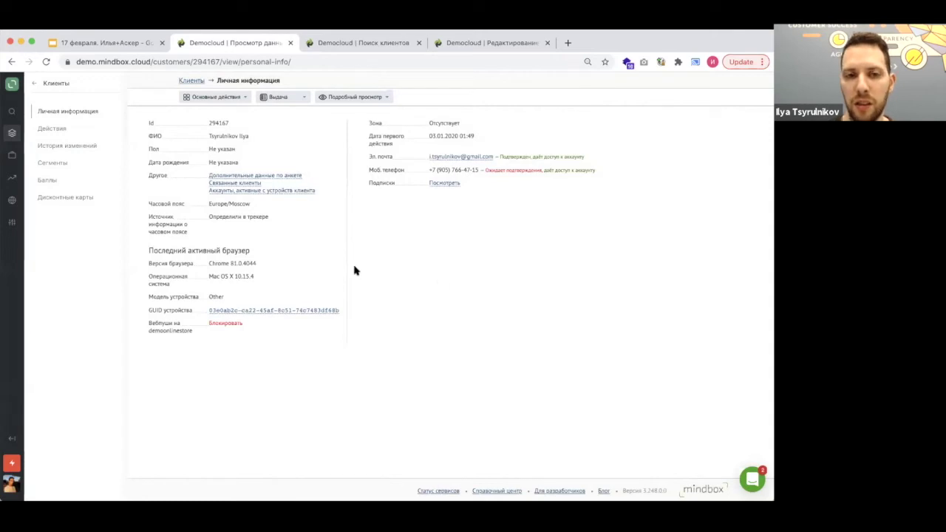
click(65, 128)
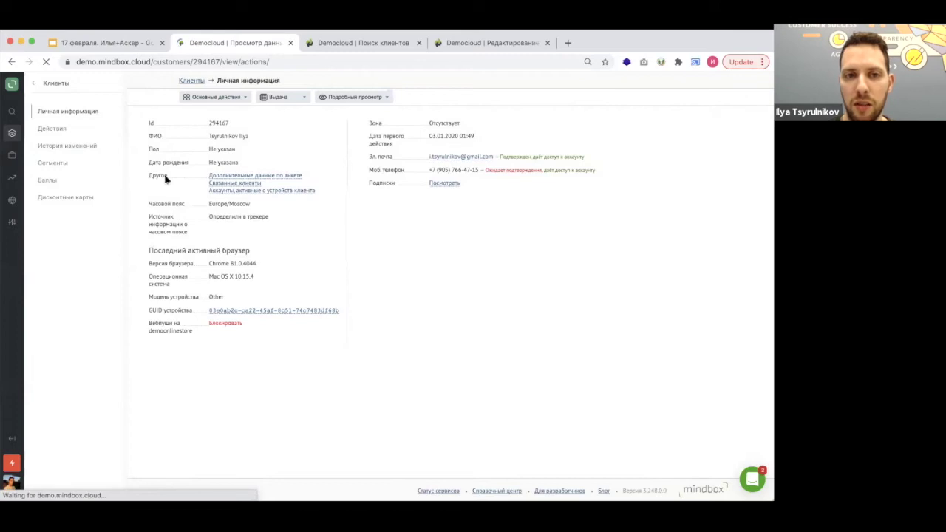
scroll(194, 237, down, 5)
scroll(197, 238, up, 10)
scroll(197, 239, down, 10)
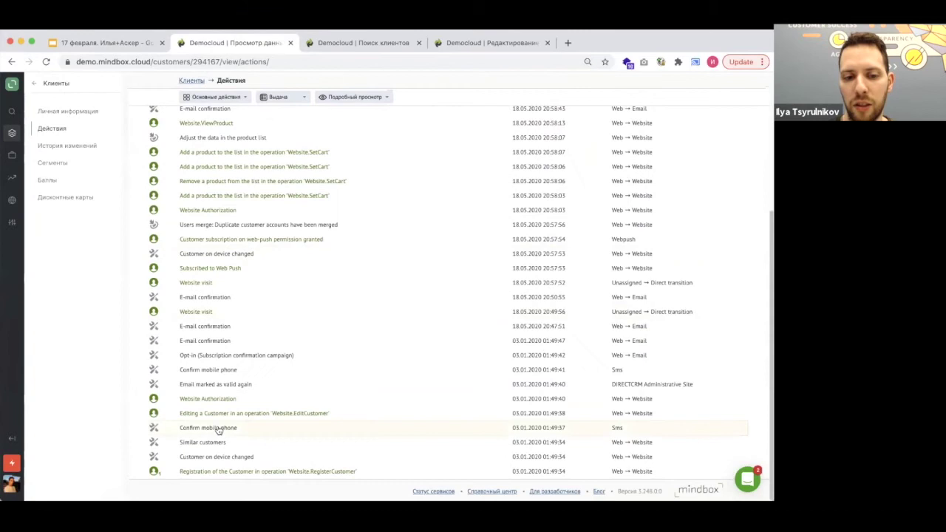
Step: Expand the customer registration action from the 'Website.RegisterCustomer' operation and view its details
click(228, 471)
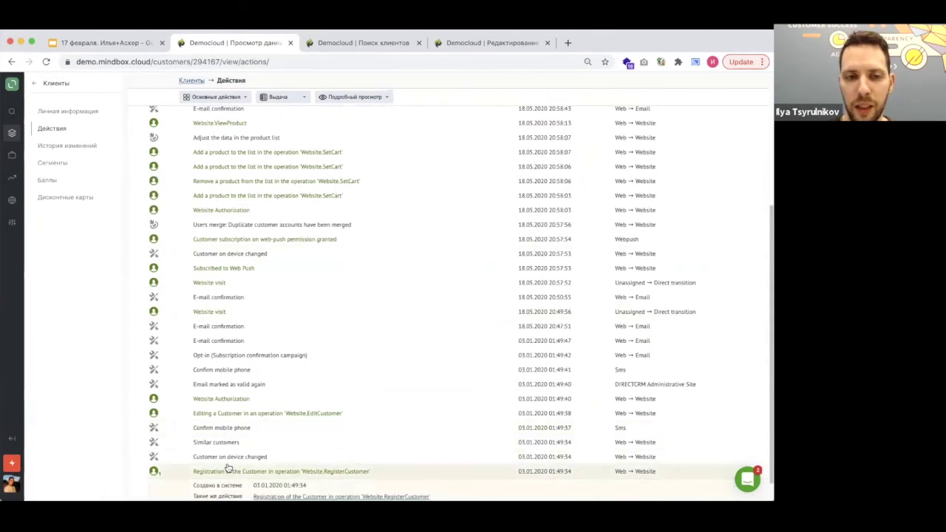
scroll(227, 467, down, 2)
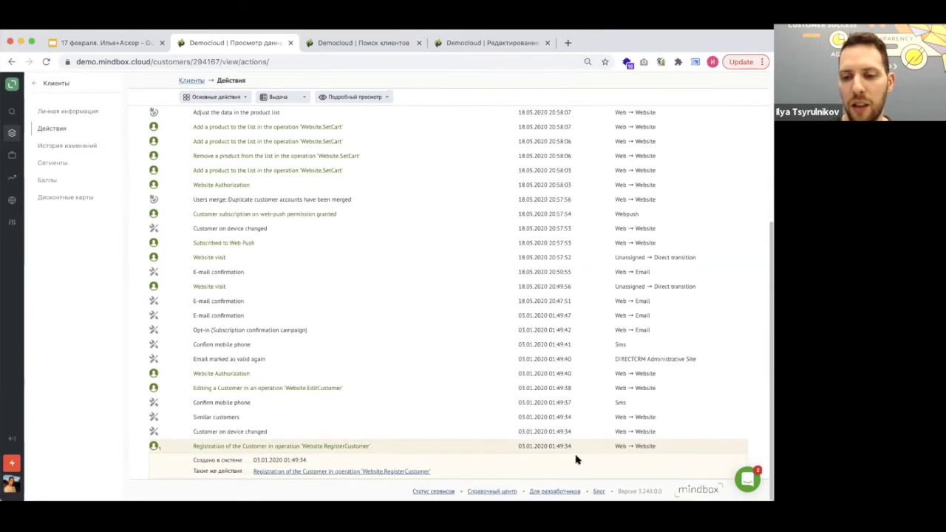
scroll(576, 459, up, 1)
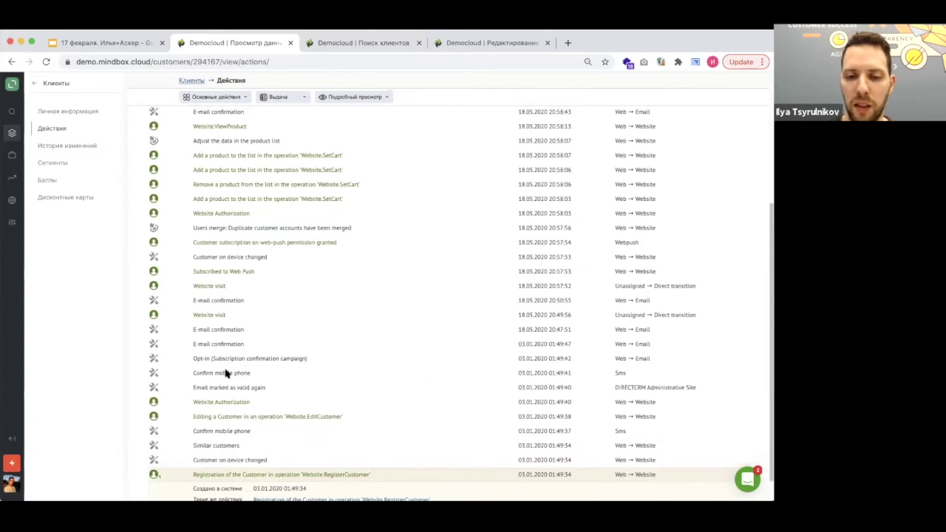
Step: Expand the 'Offline purchase' order action in the history and view its order items and bonus change
scroll(227, 373, up, 5)
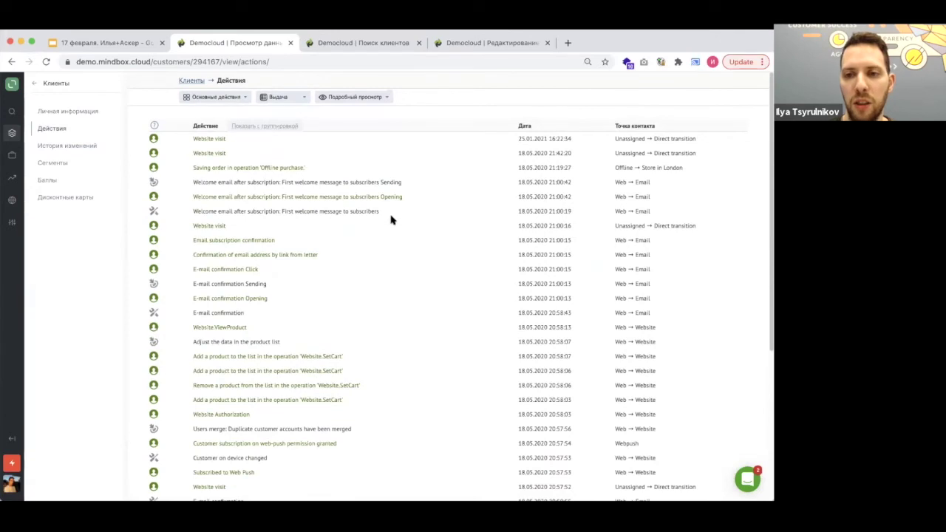
click(350, 165)
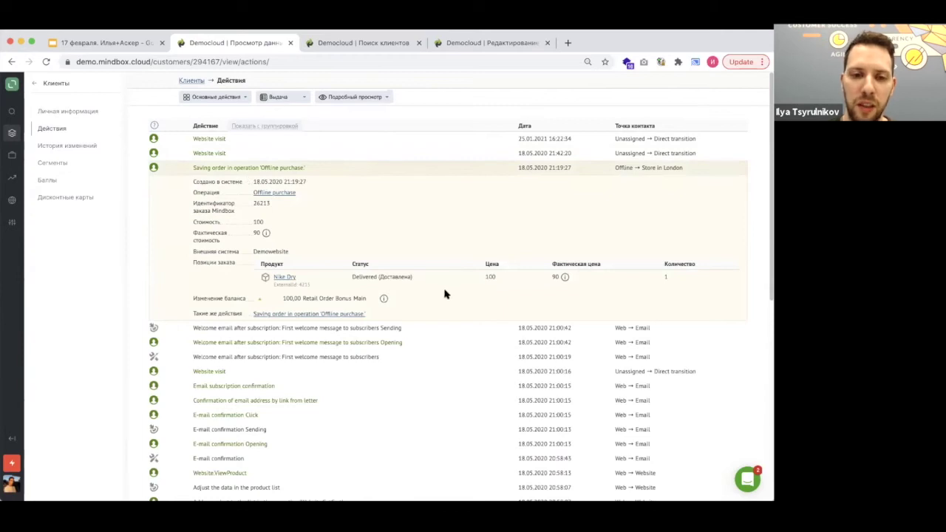
scroll(445, 294, down, 1)
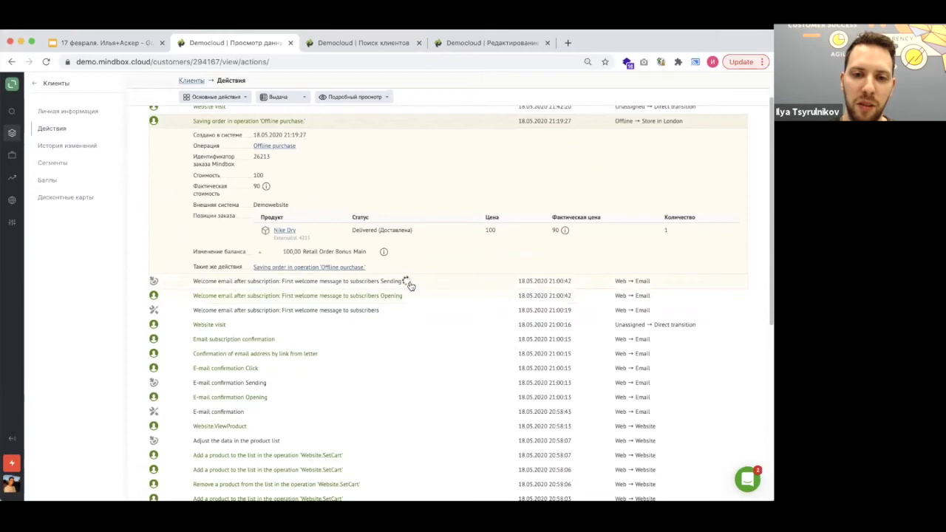
Step: Expand the welcome email's Sending action, view the message that was sent, and close the preview
click(410, 286)
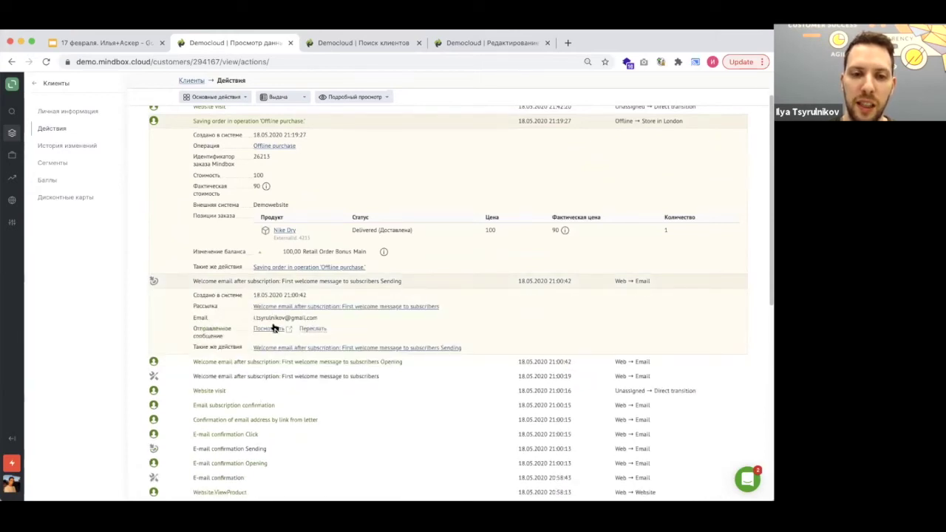
click(271, 328)
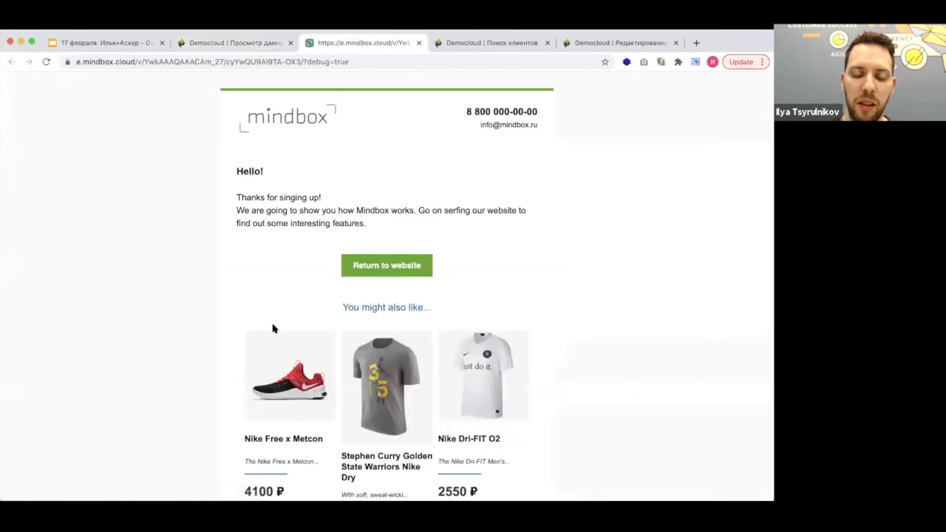
scroll(272, 328, down, 5)
scroll(272, 328, up, 5)
scroll(272, 328, down, 1)
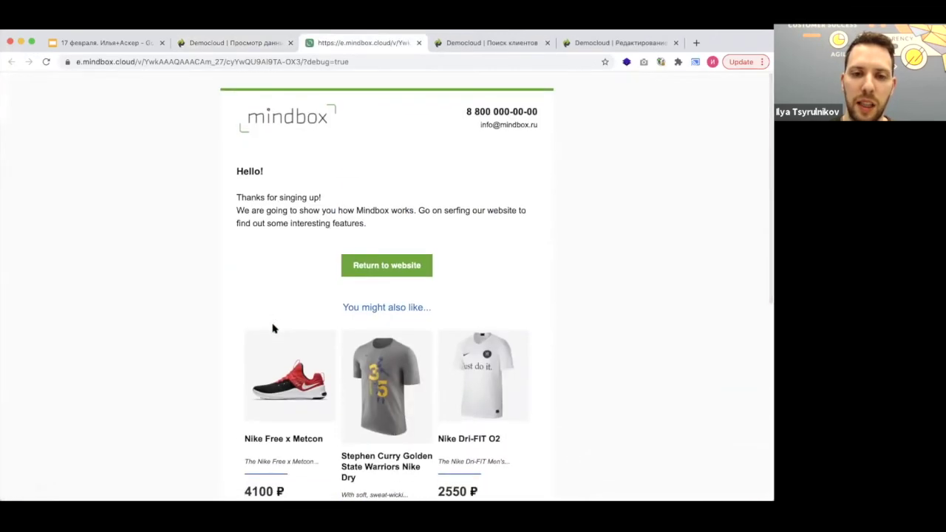
scroll(272, 328, up, 1)
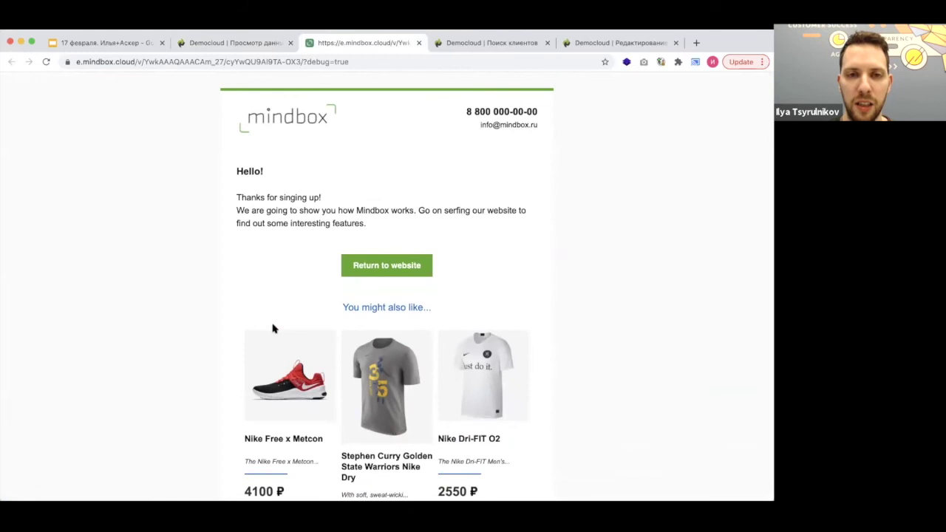
key(super+w)
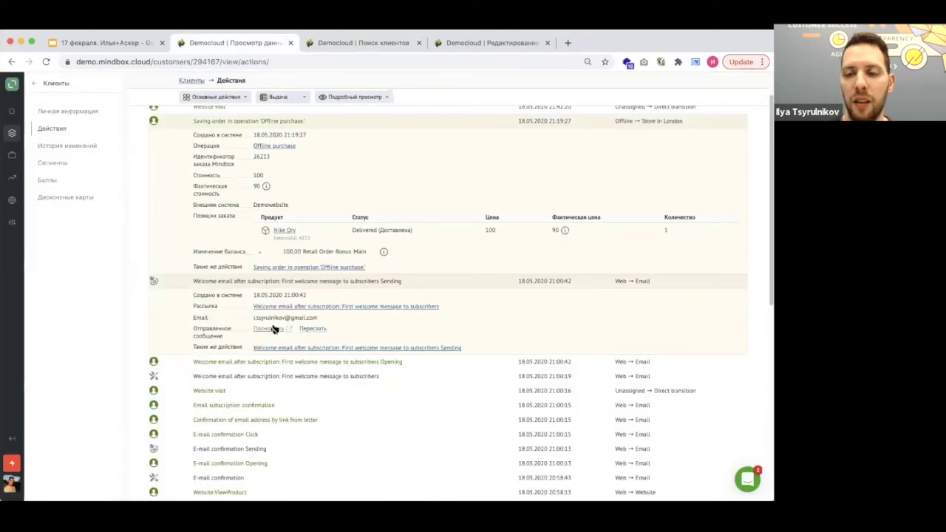
Step: Collapse the details of the 'Offline purchase' order and the welcome email's Sending action
scroll(272, 328, up, 2)
click(383, 174)
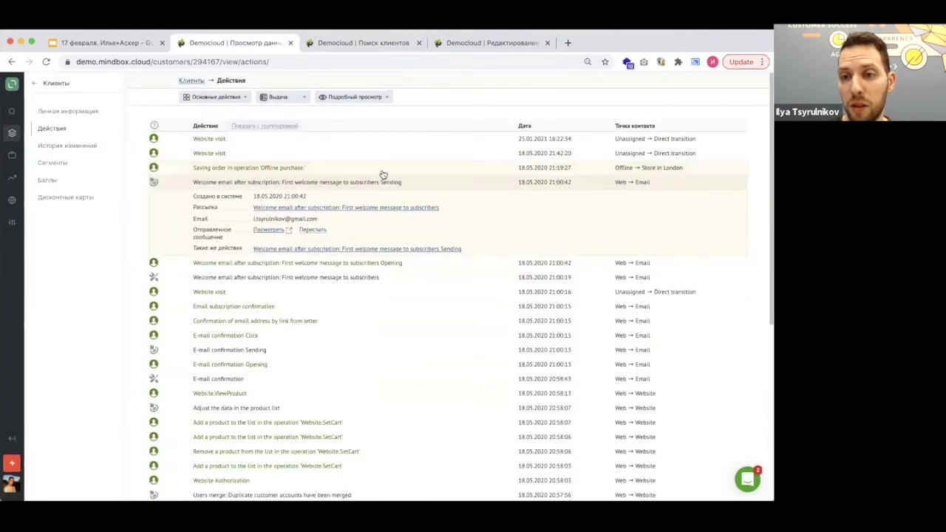
click(384, 182)
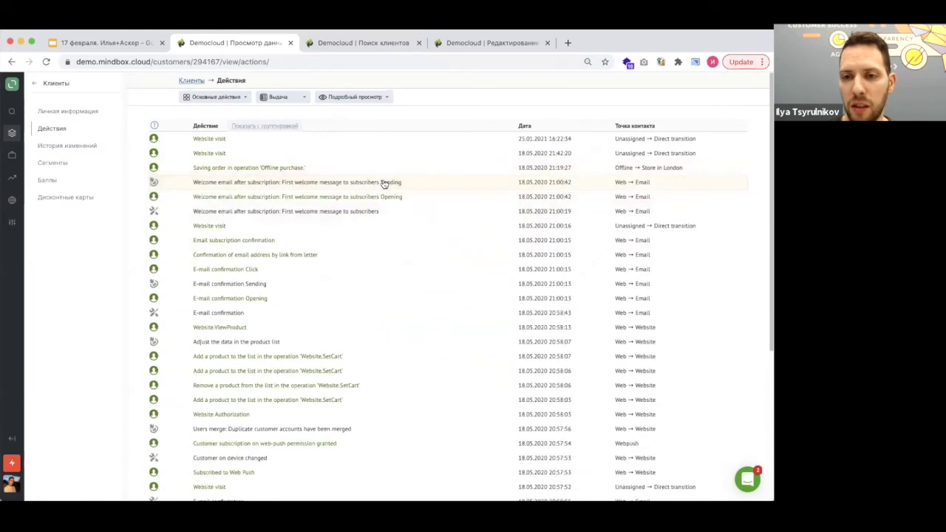
Step: Switch to the customer search and view the available filter types for the existing filter, without adding one
click(401, 42)
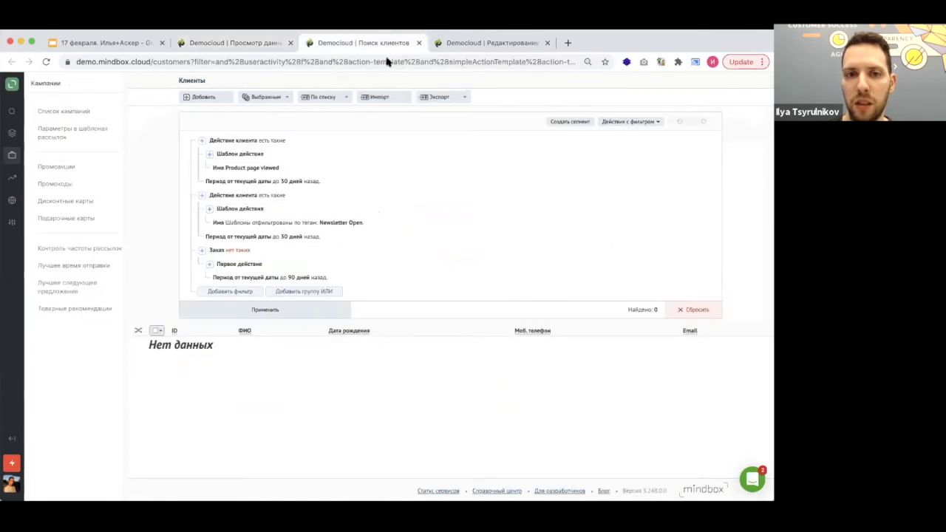
click(232, 291)
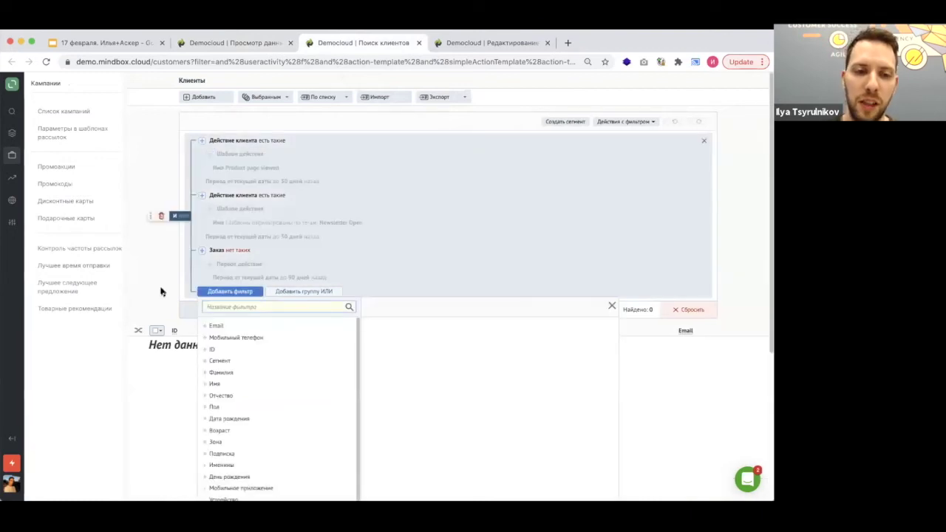
click(158, 288)
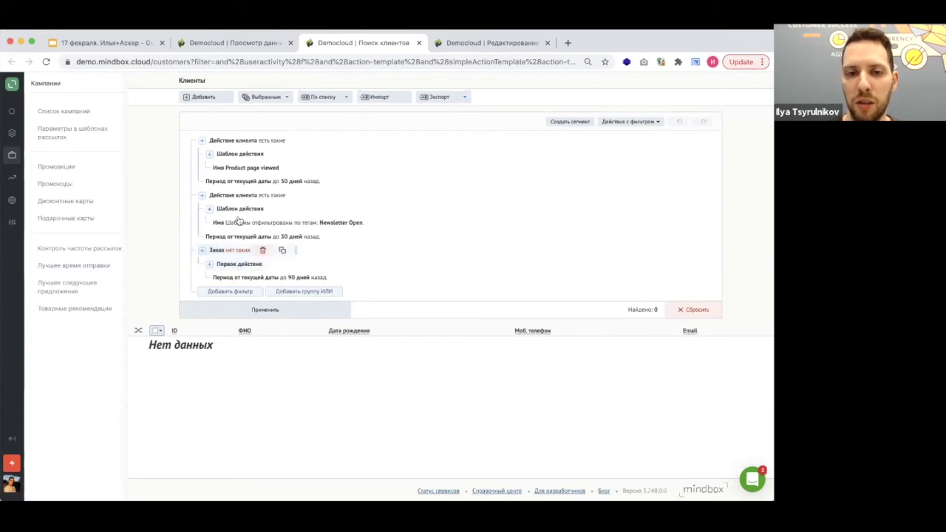
Step: Switch to the scenario 'Новый сценарий 85' and try to view its start event's settings, reloading the page once
click(498, 44)
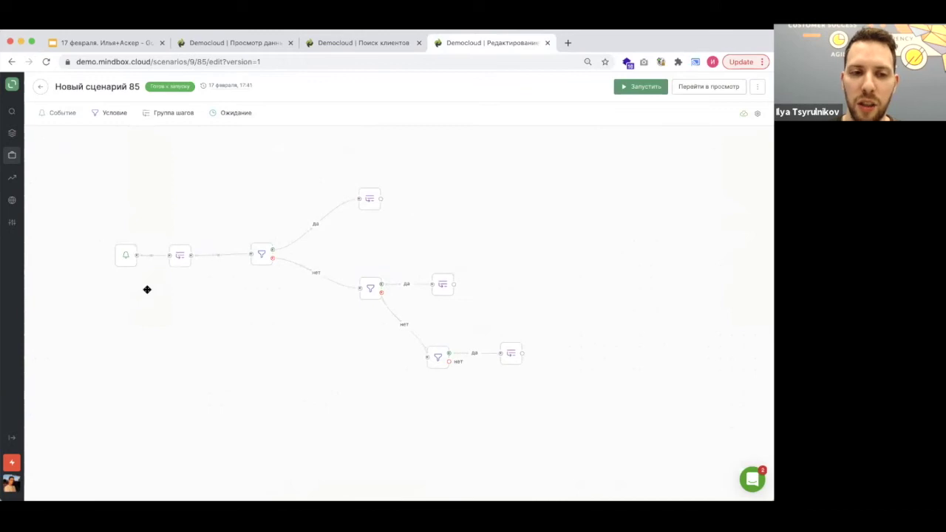
click(124, 260)
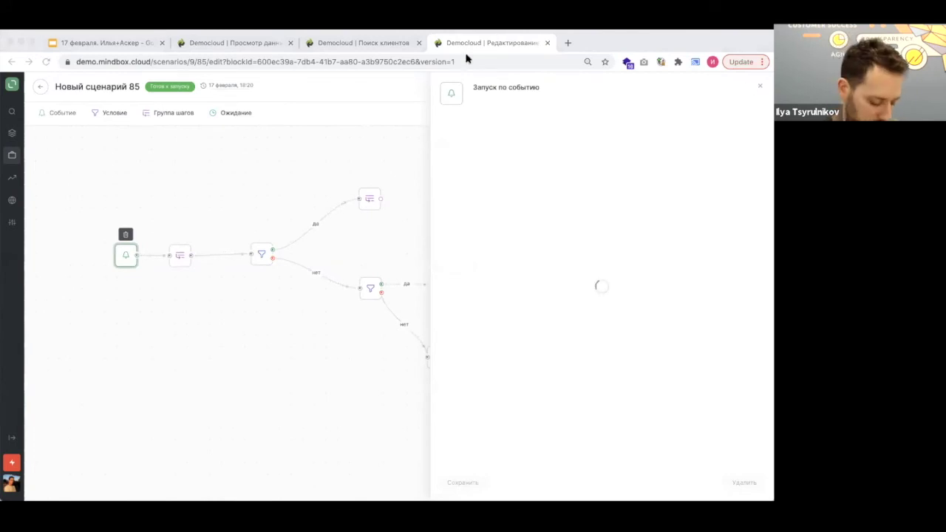
click(46, 62)
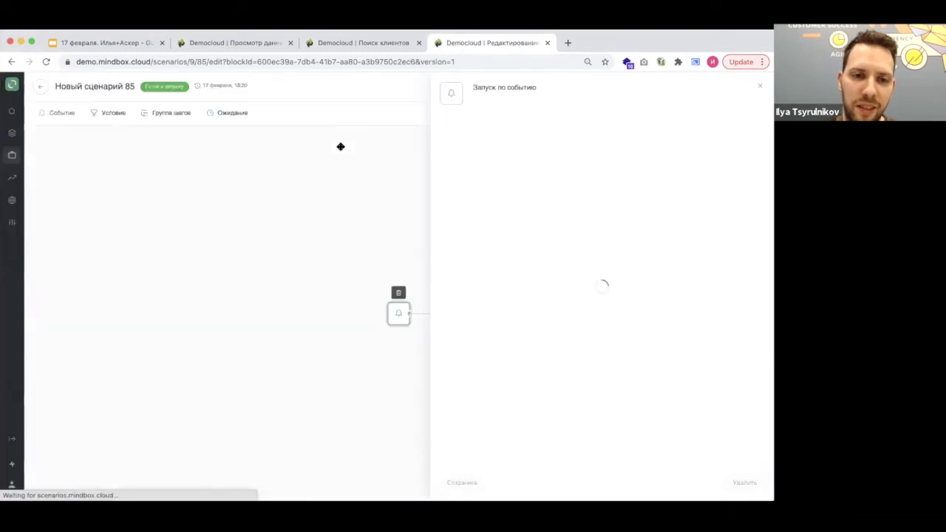
click(760, 87)
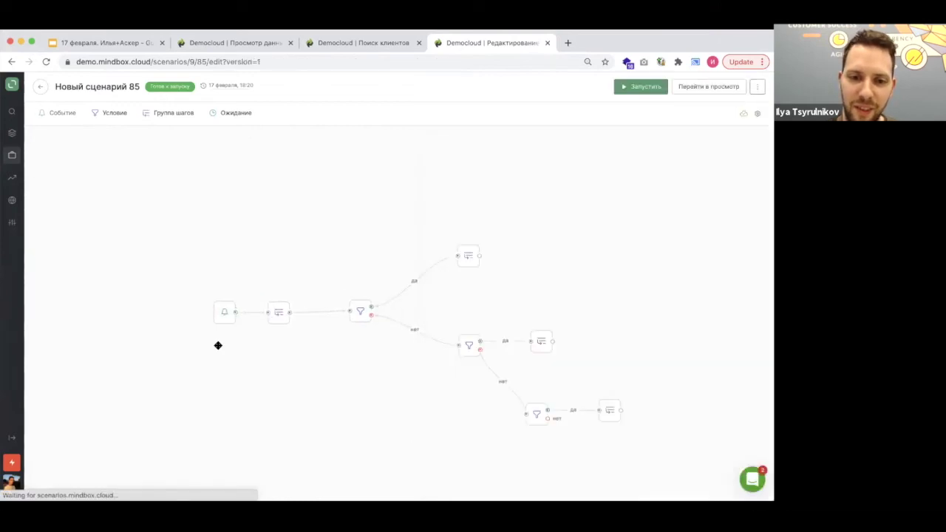
click(225, 313)
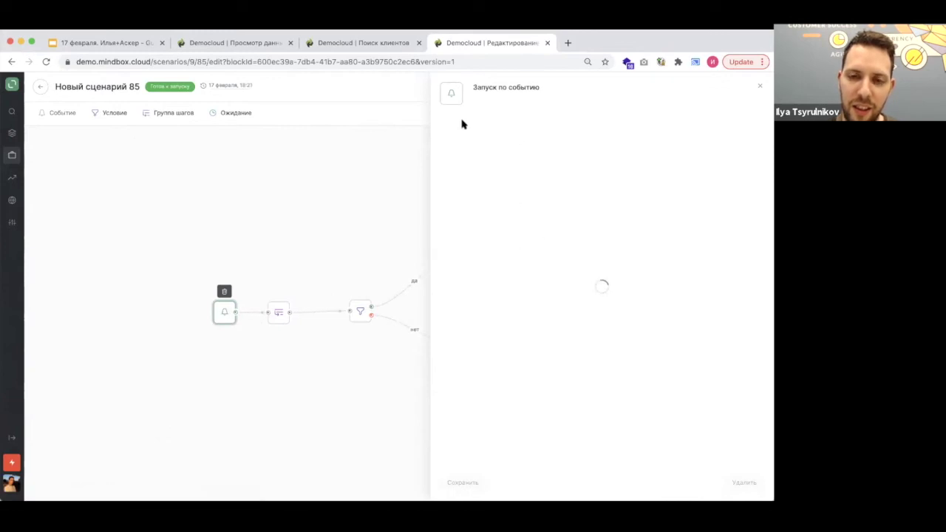
scroll(247, 196, right, 5)
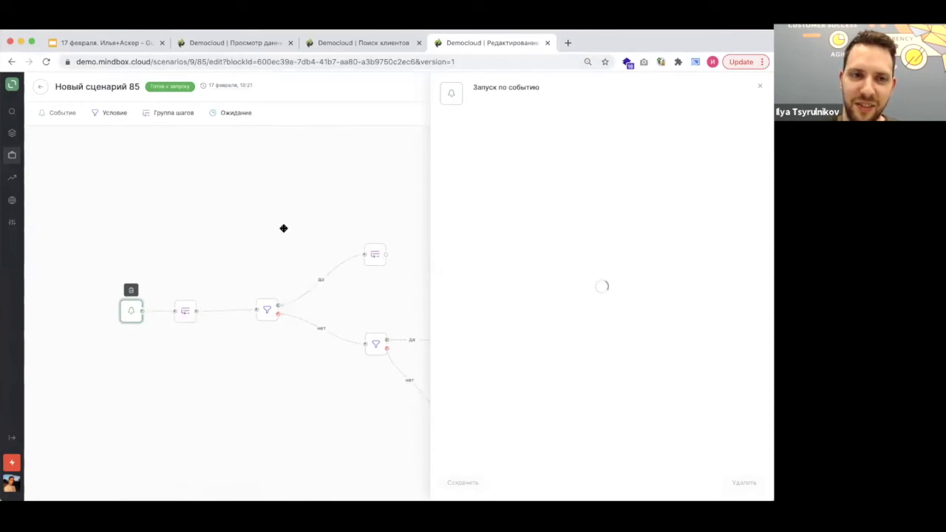
Step: Open the scenario's start event, browse the list of available trigger events, and close the settings without changing the event
click(186, 311)
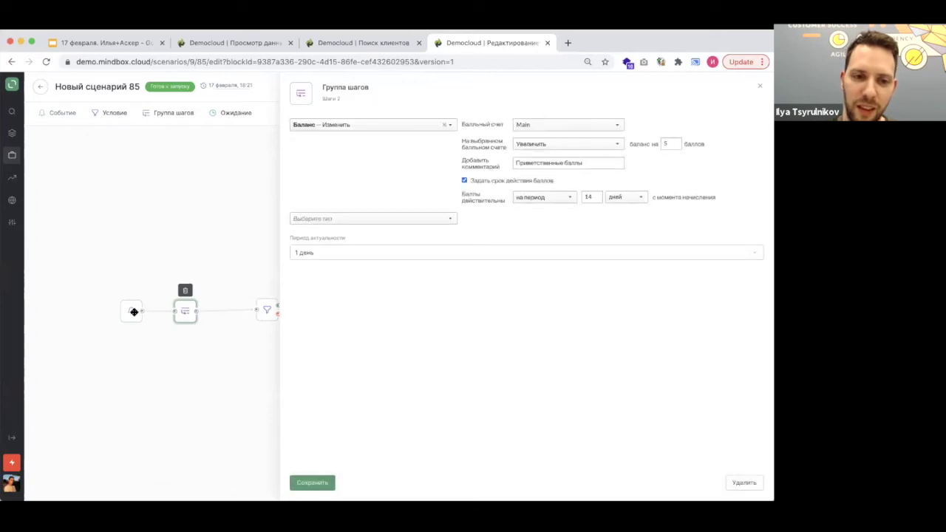
click(133, 311)
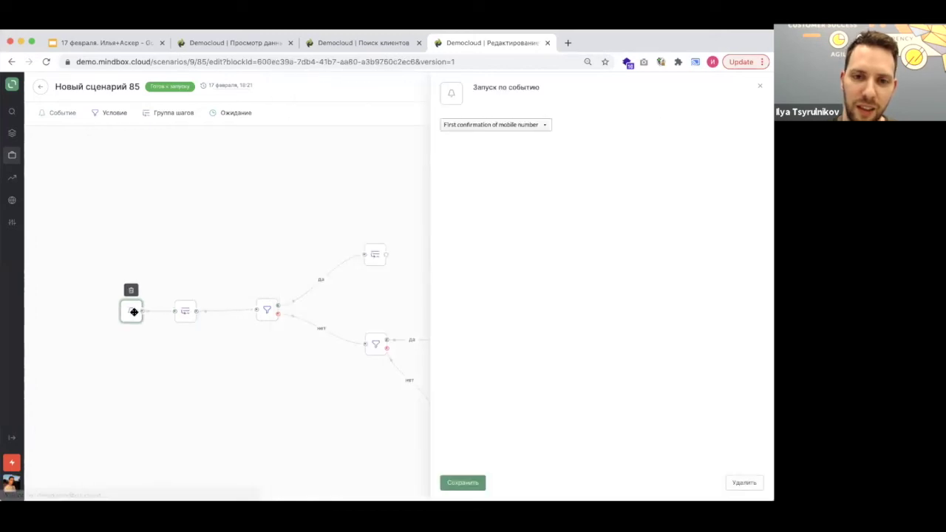
click(498, 126)
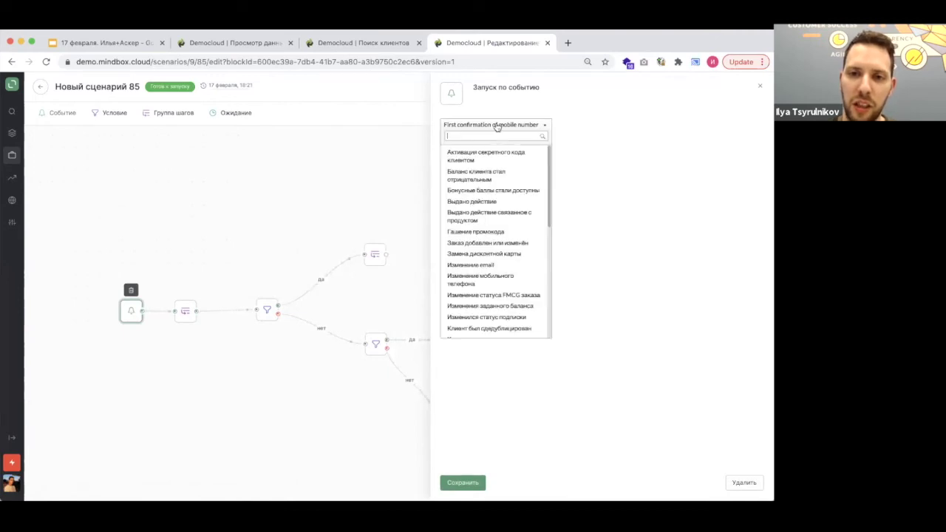
scroll(497, 181, down, 2)
scroll(497, 182, down, 2)
scroll(497, 182, up, 2)
scroll(497, 182, down, 1)
scroll(498, 181, up, 1)
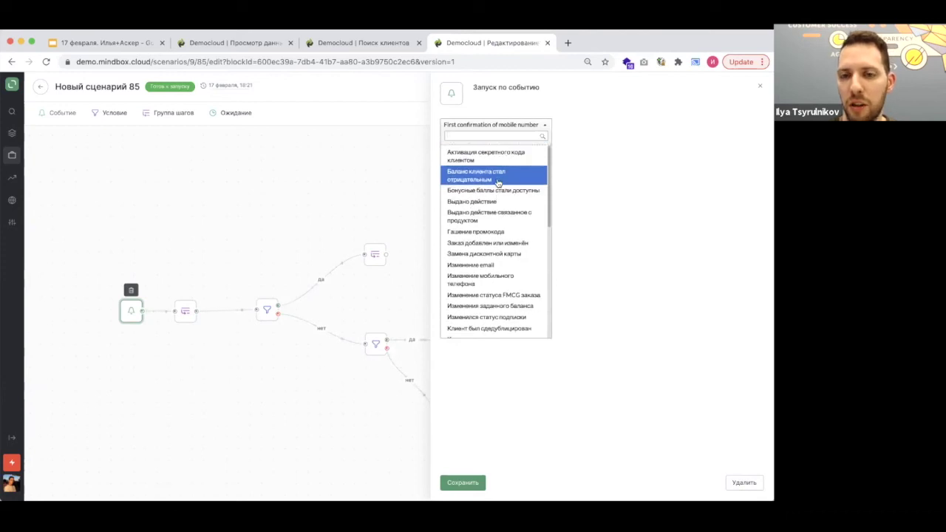
click(542, 126)
click(760, 86)
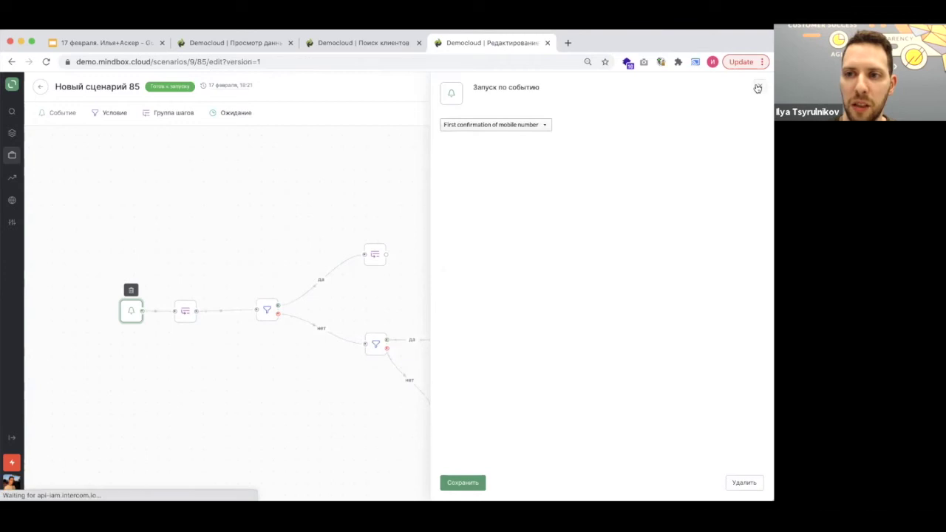
Step: View the balance change settings in the step group right after the start event, and close them
click(184, 313)
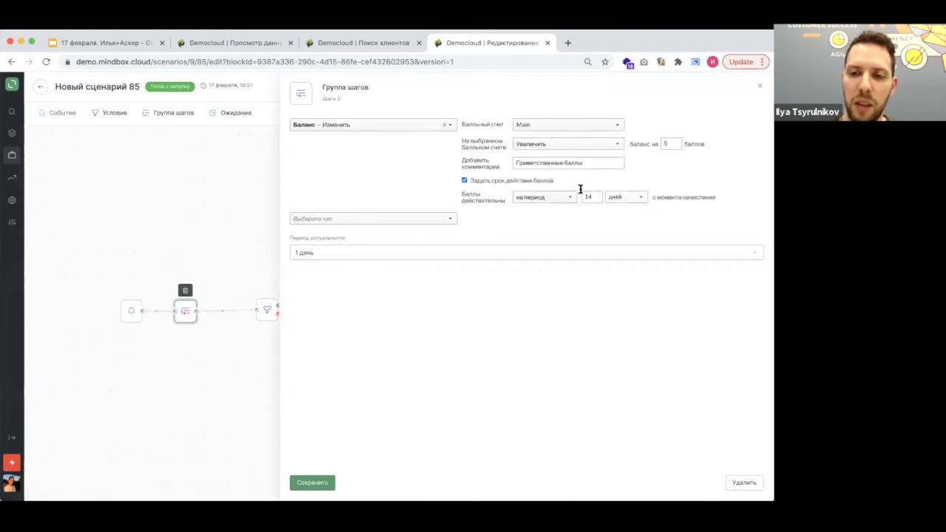
drag(228, 399, 180, 338)
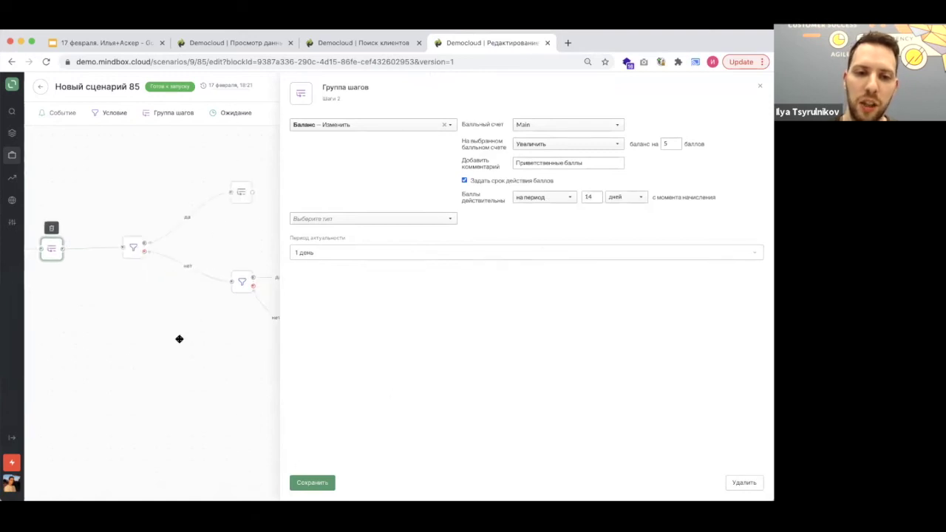
click(759, 86)
Step: Open the scenario's first condition block and examine its mobile app and Webpush subscription filters
scroll(396, 393, left, 5)
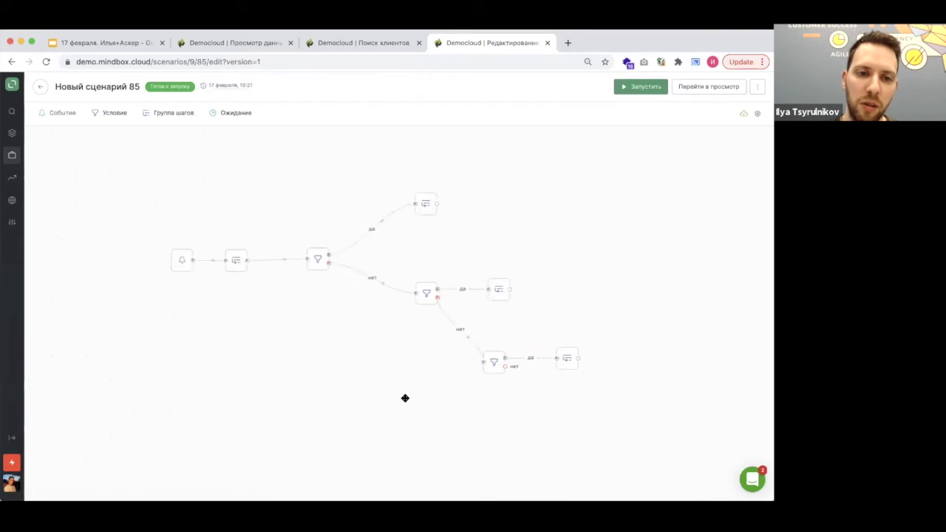
click(306, 270)
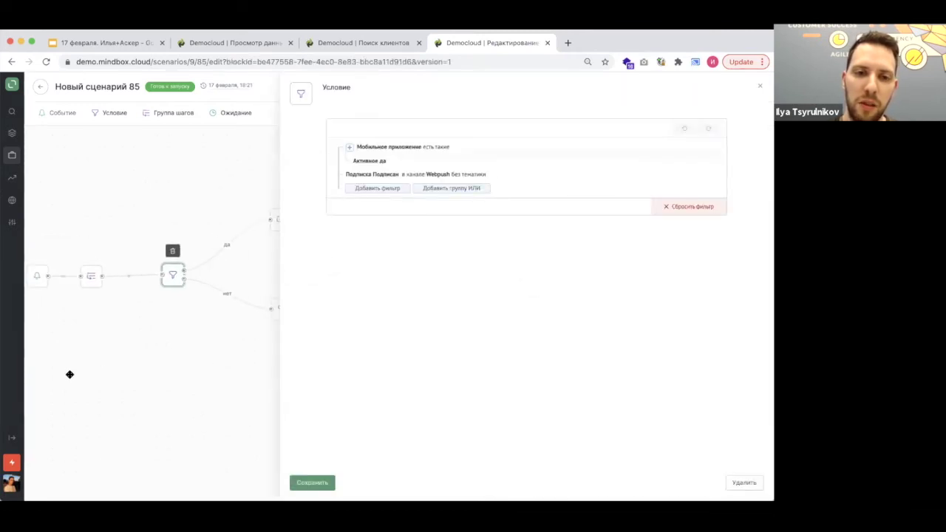
mouse_move(385, 167)
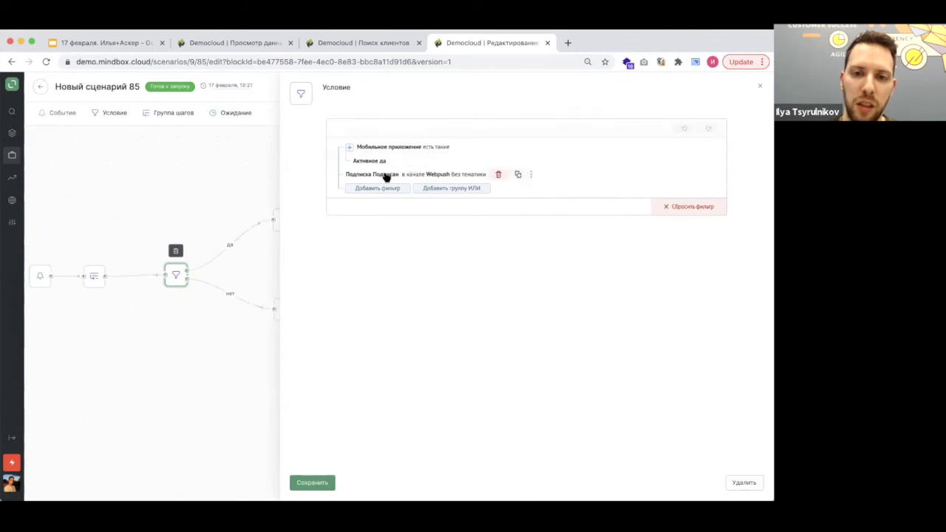
Step: Close the first condition, view the MobilePush mailing choices in the step group on its 'да' branch, and close that group unchanged
click(760, 86)
click(287, 217)
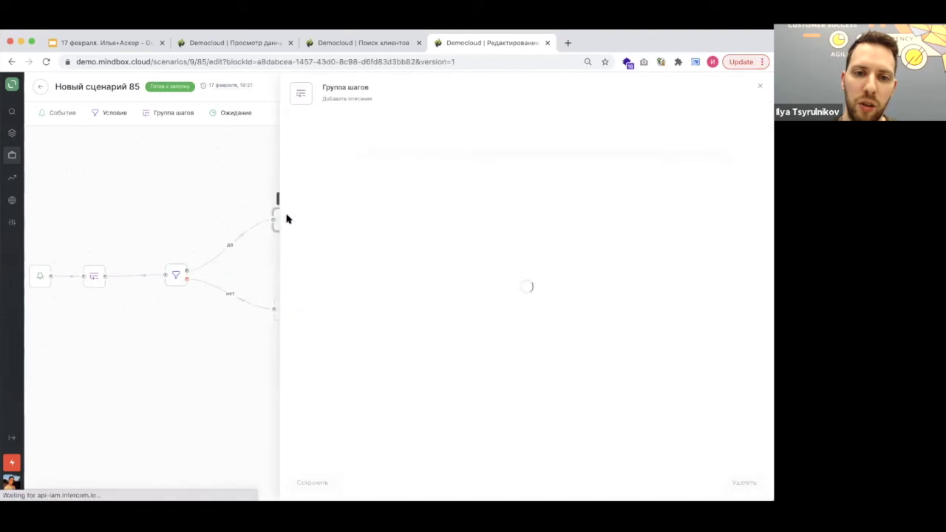
click(516, 125)
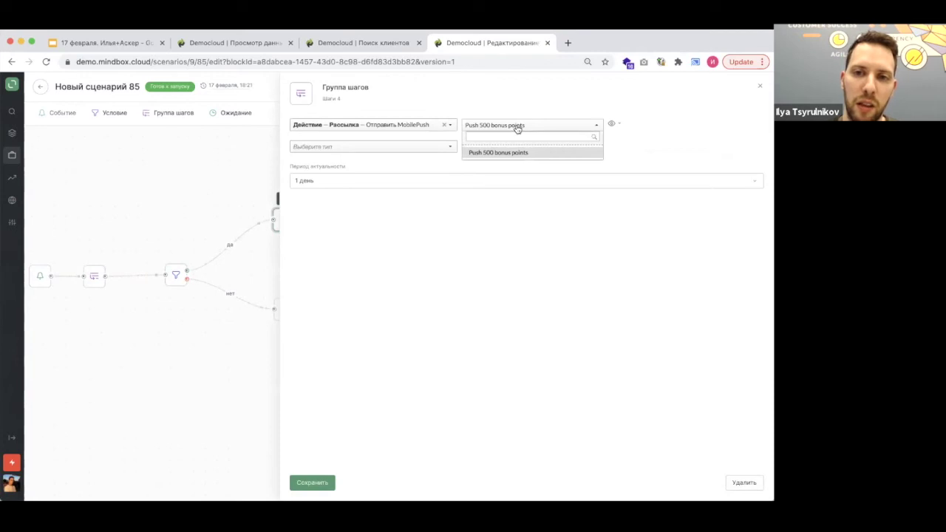
click(517, 127)
click(759, 88)
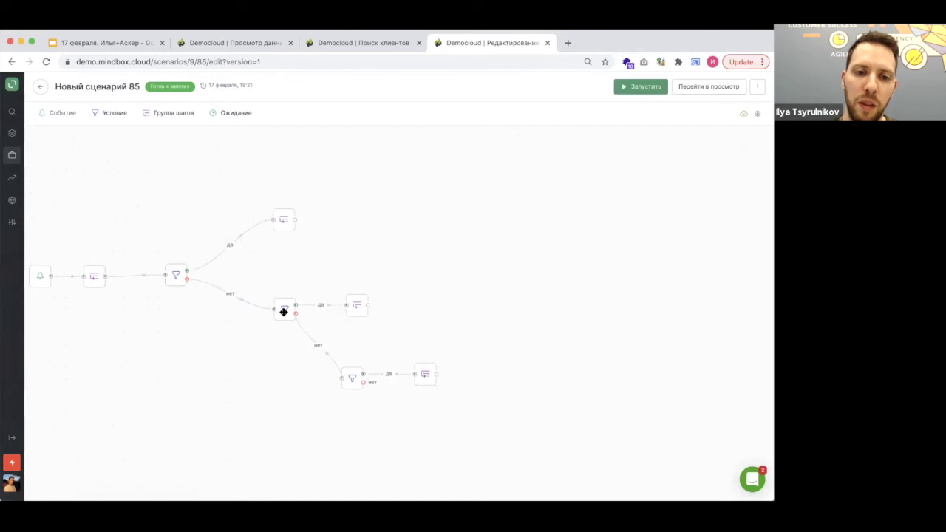
Step: View the second condition's email filters and the email mailing settings in the step group on its 'да' branch, closing both
click(283, 311)
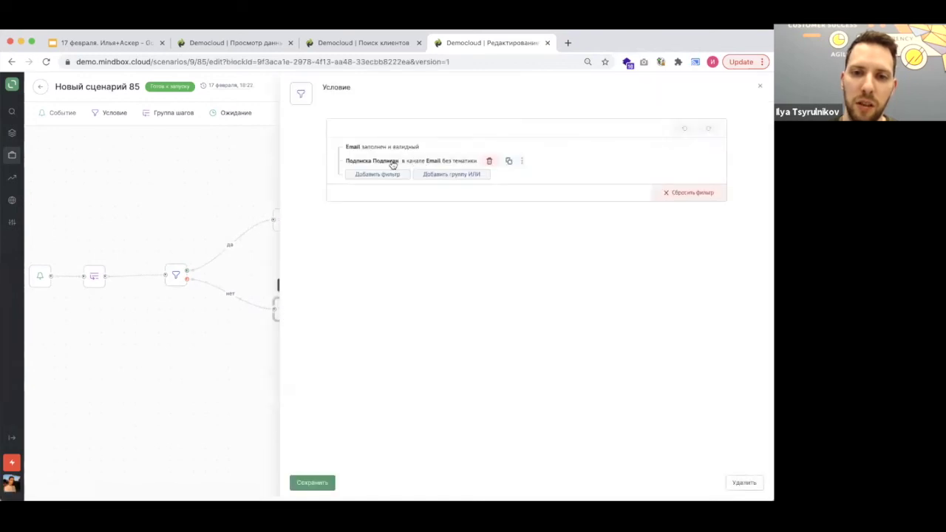
click(759, 87)
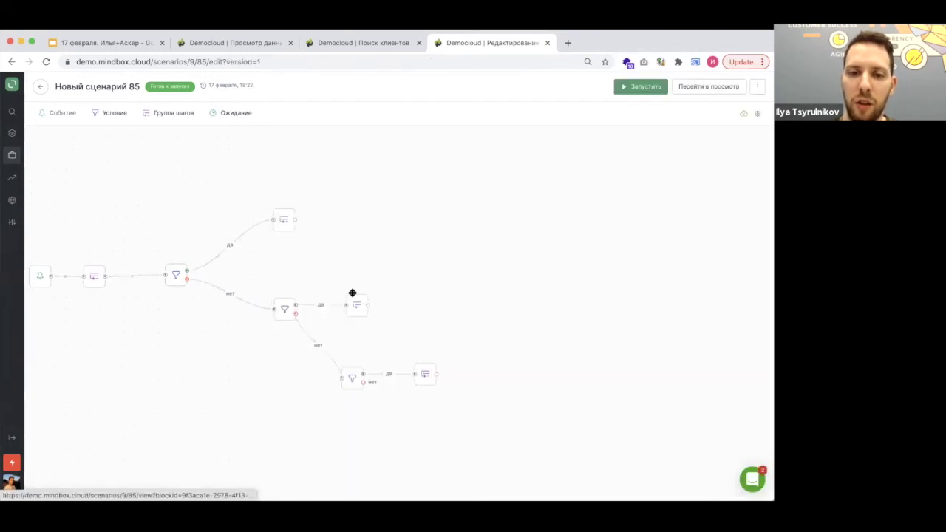
click(355, 307)
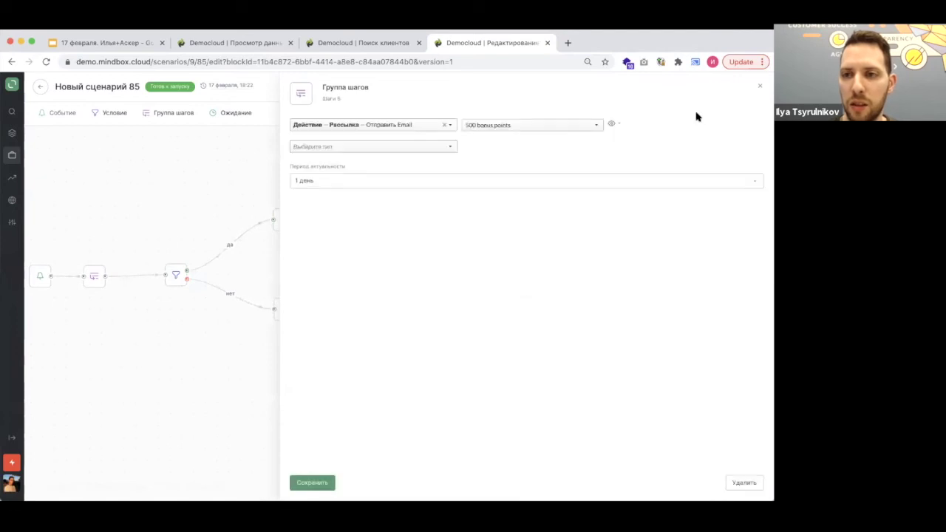
click(760, 86)
Step: Open the 'Push 500 bonus points' mailing from the first condition's 'да' step group and examine its schedule, message text and preview
scroll(415, 287, down, 3)
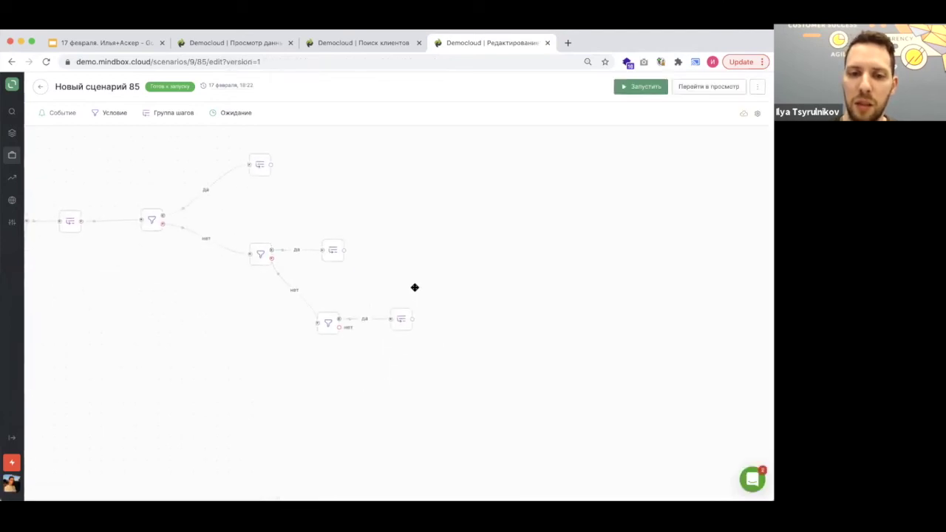
click(259, 166)
click(615, 127)
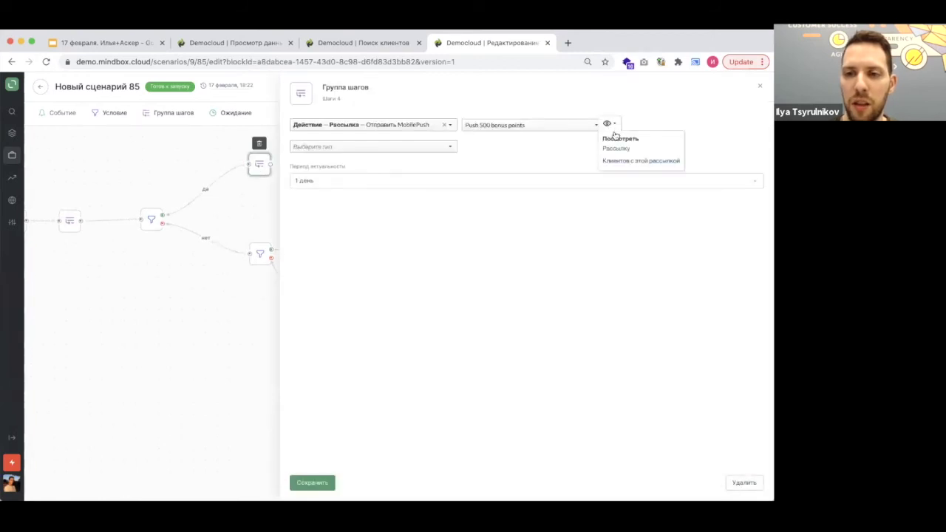
click(615, 148)
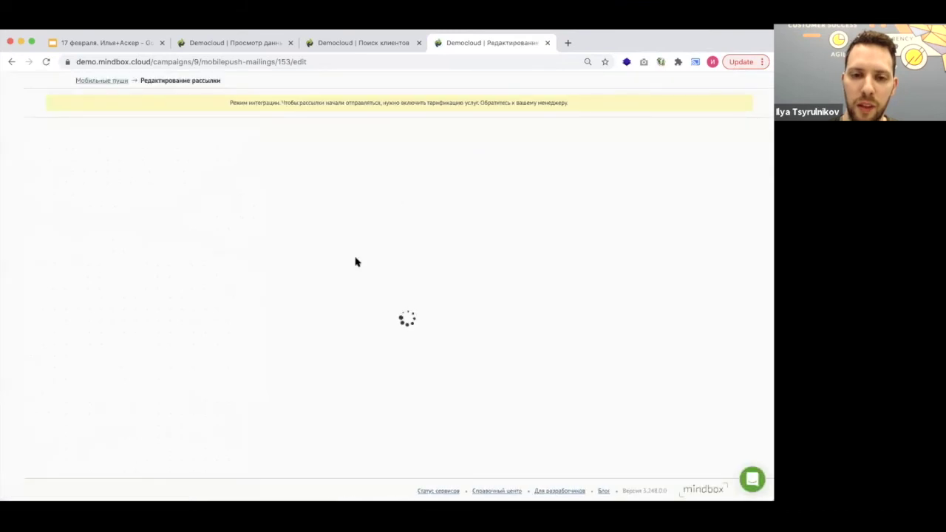
scroll(355, 258, down, 2)
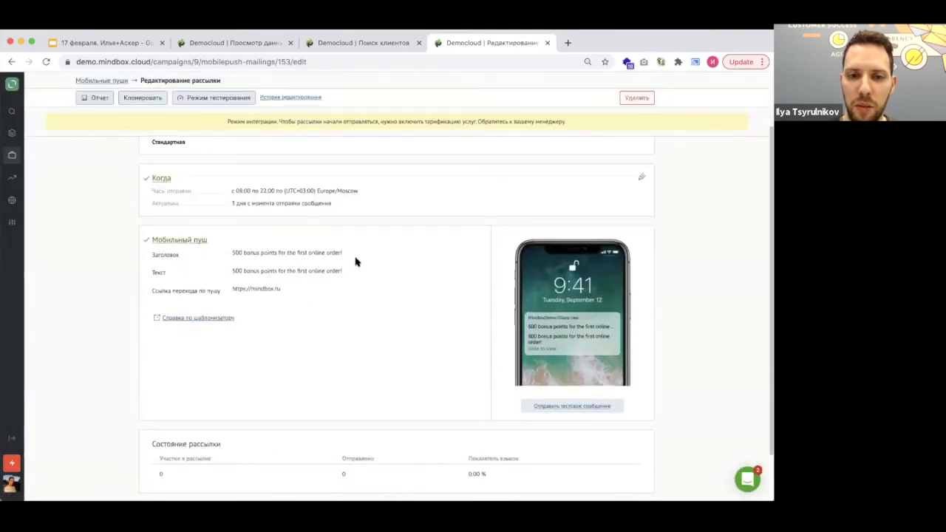
scroll(355, 261, down, 1)
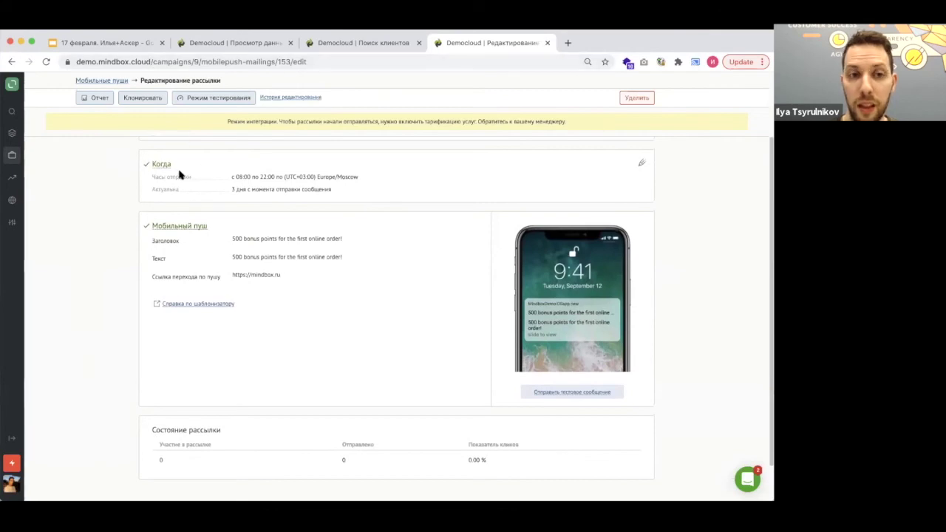
Step: Switch to the Google Slides presentation and start the slideshow from the closing contacts slide 29
click(127, 42)
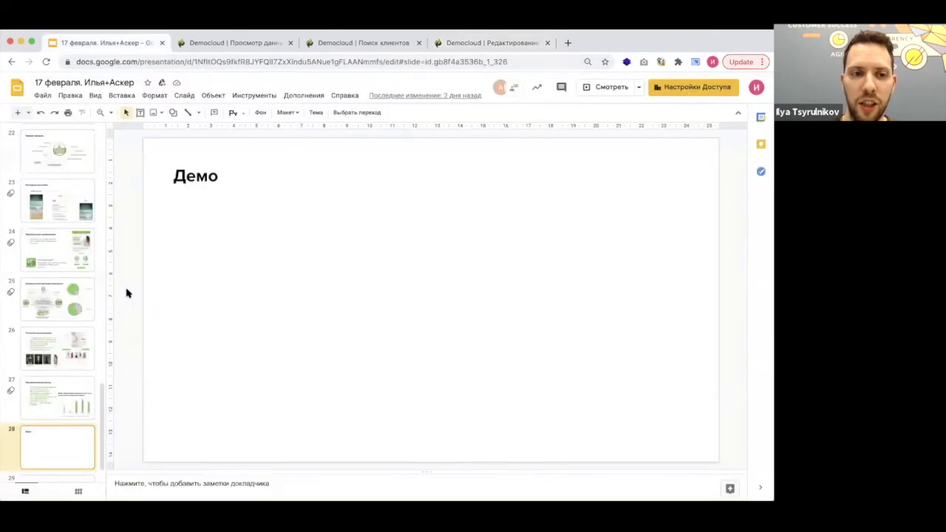
scroll(42, 464, down, 2)
click(42, 463)
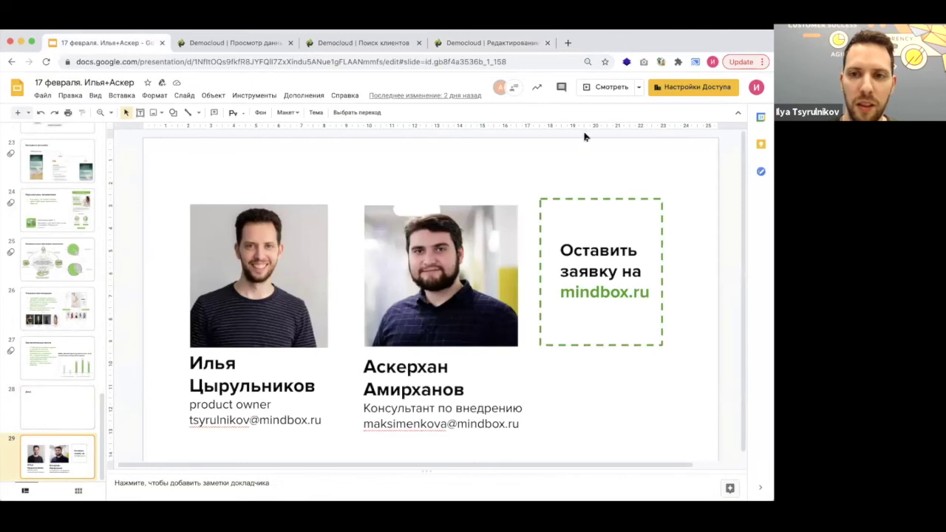
click(599, 94)
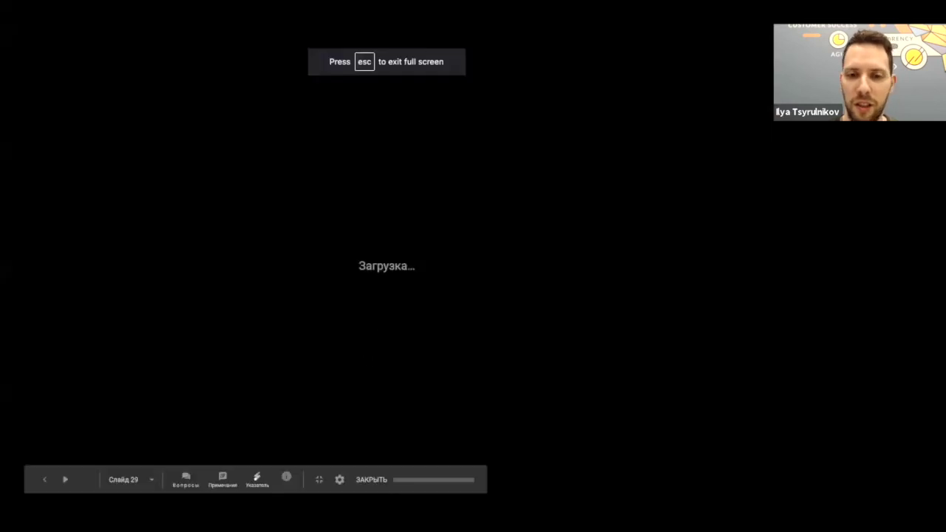